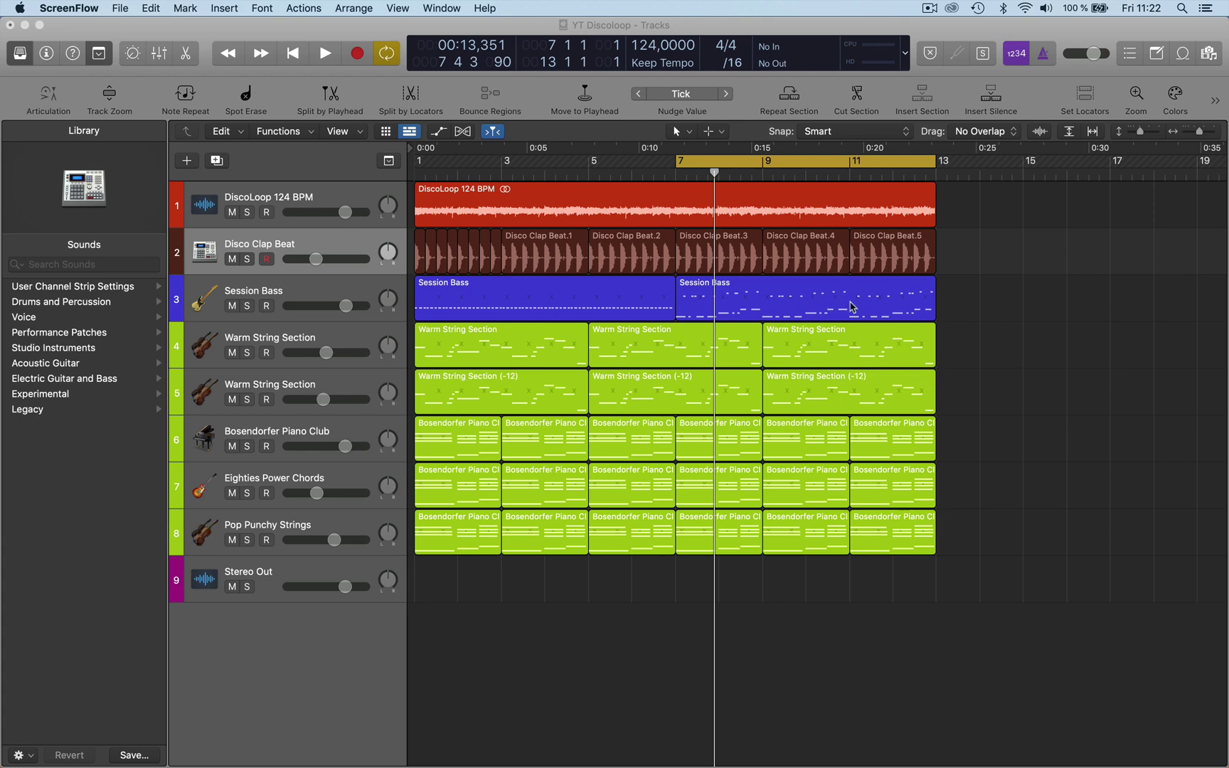
{"action": "scroll", "coordinate": [850, 306], "scroll_direction": "down", "scroll_amount": 2, "text": "alt"}
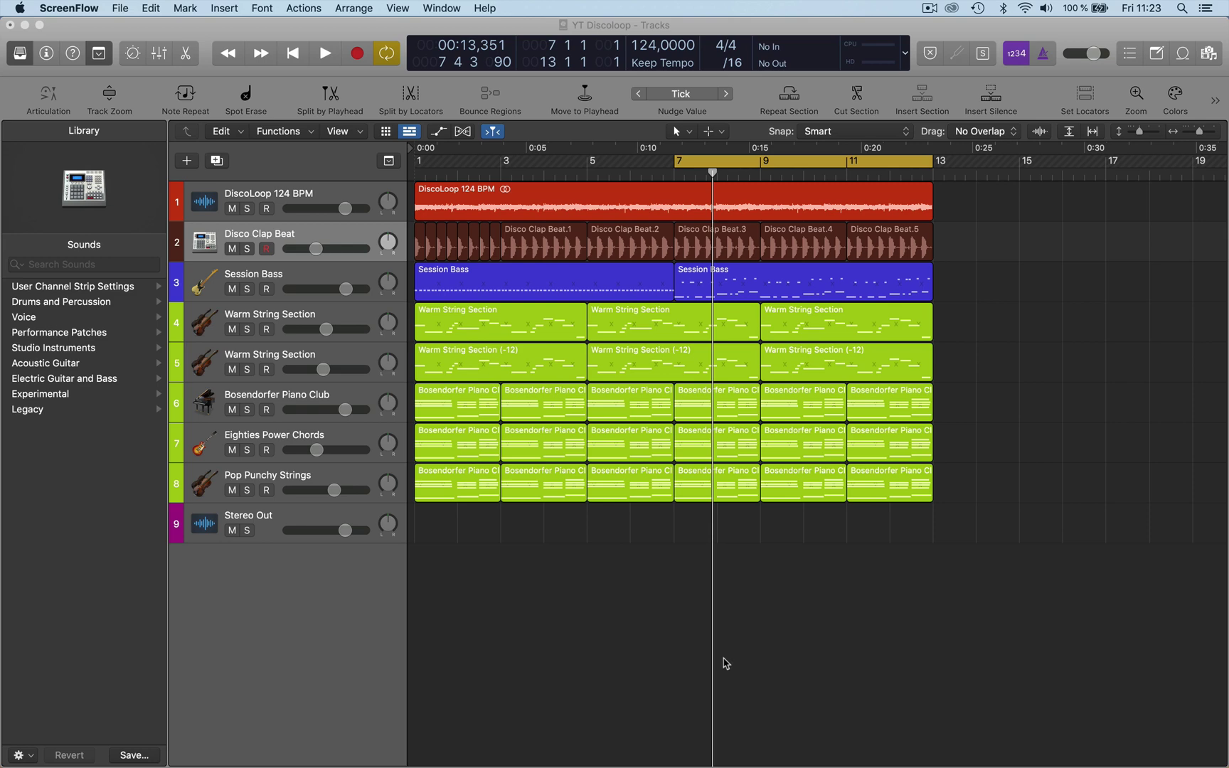
Step: Bring Logic Pro X forward and open Preferences > Audio on the General tab
{"action": "left_click", "coordinate": [119, 19]}
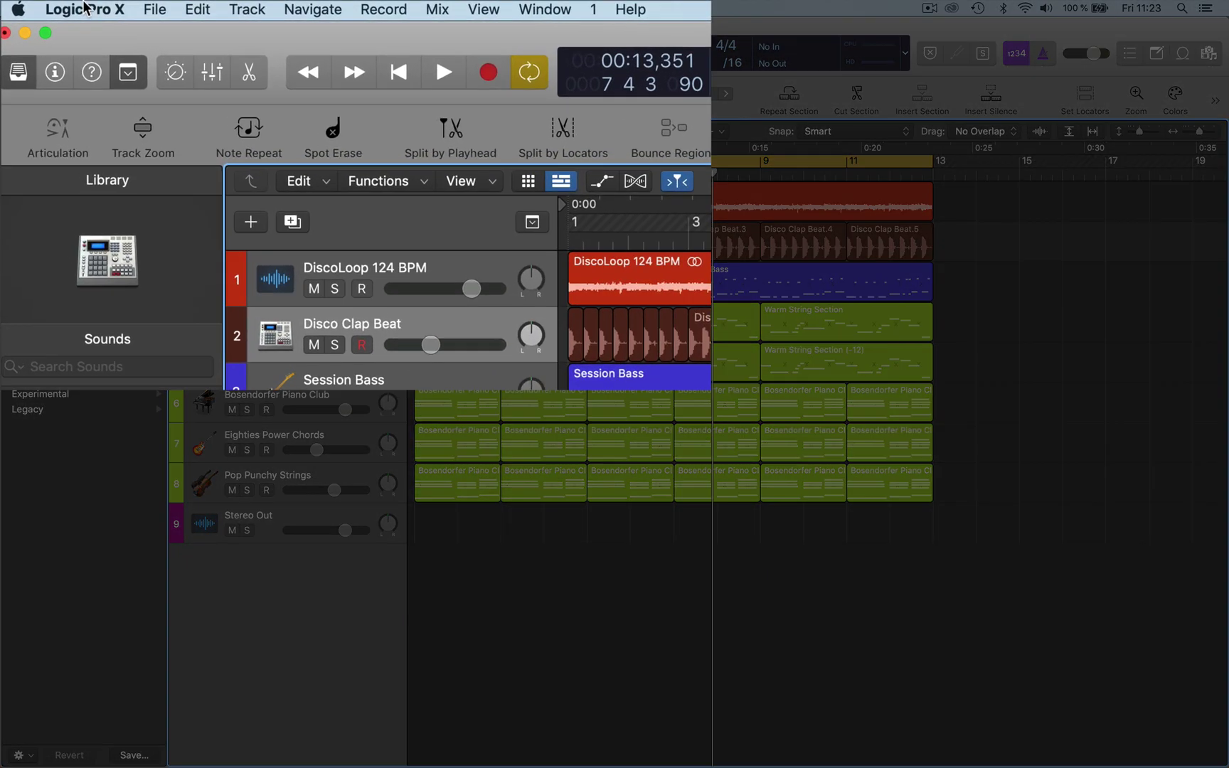
{"action": "left_click", "coordinate": [70, 7]}
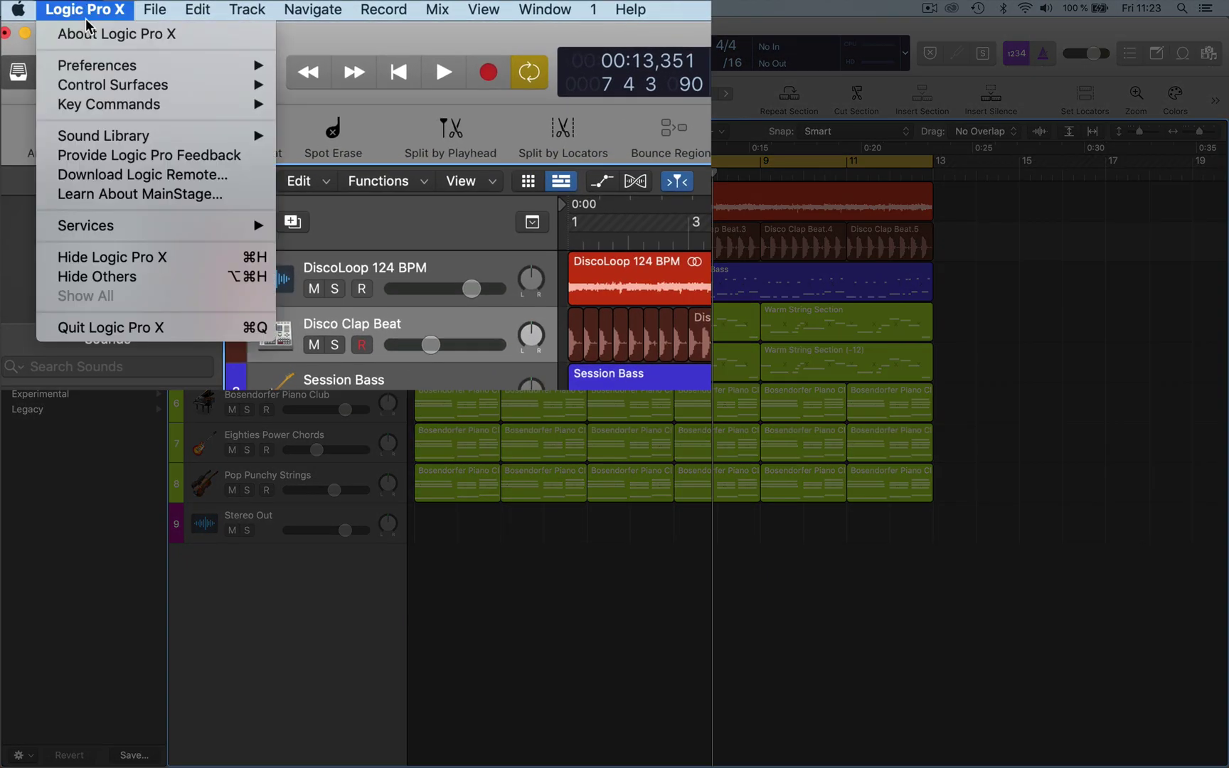
{"action": "mouse_move", "coordinate": [98, 65]}
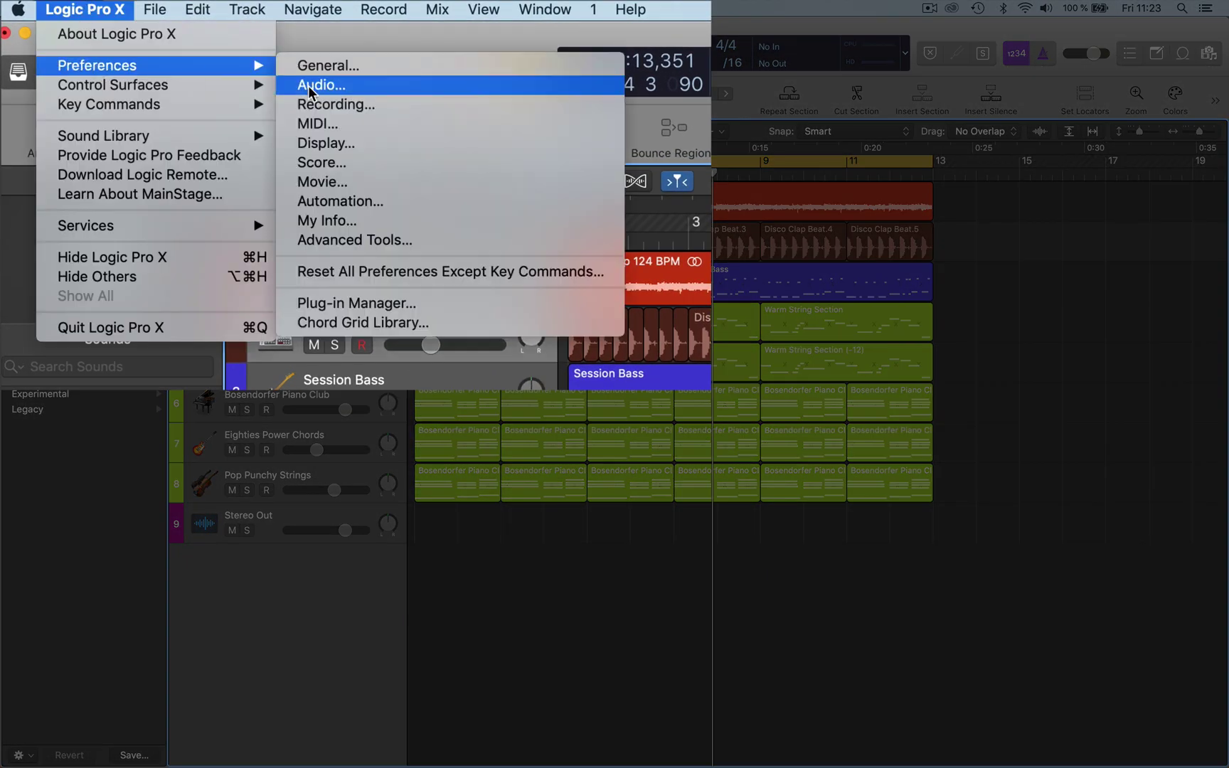
{"action": "left_click", "coordinate": [310, 91]}
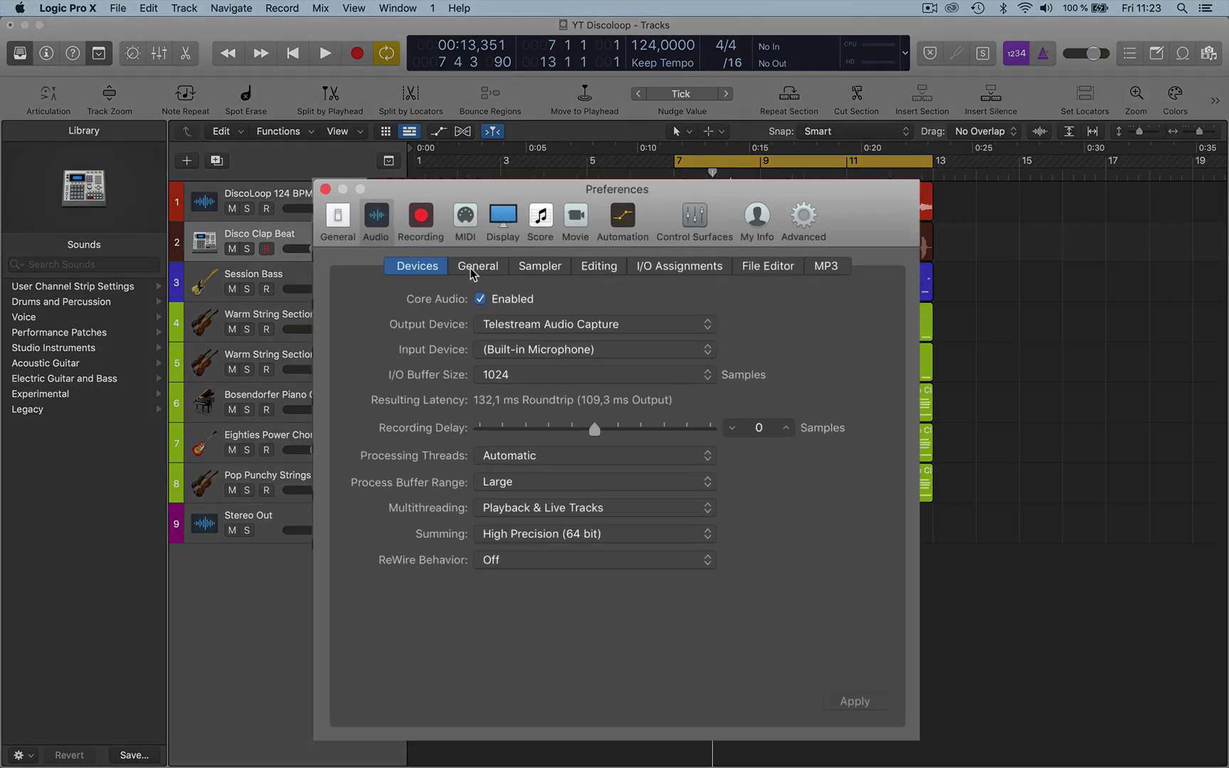
{"action": "left_click", "coordinate": [470, 268]}
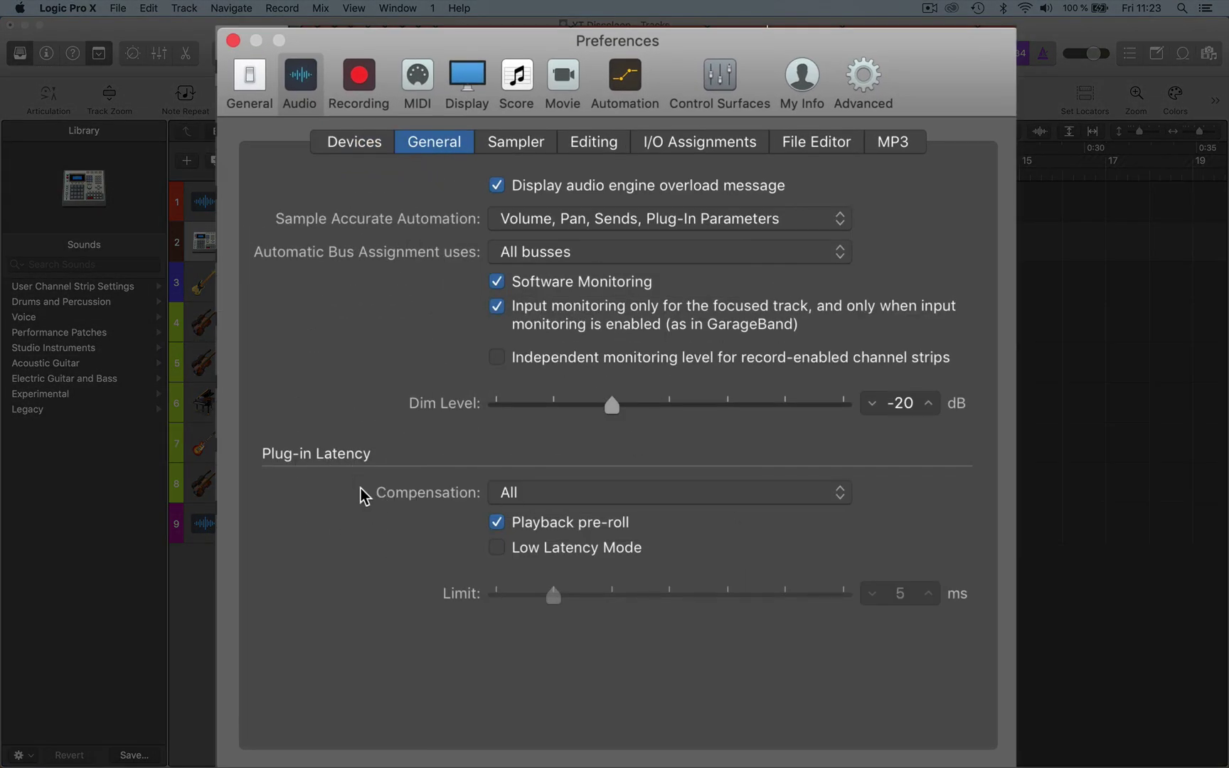
{"action": "left_click", "coordinate": [840, 493]}
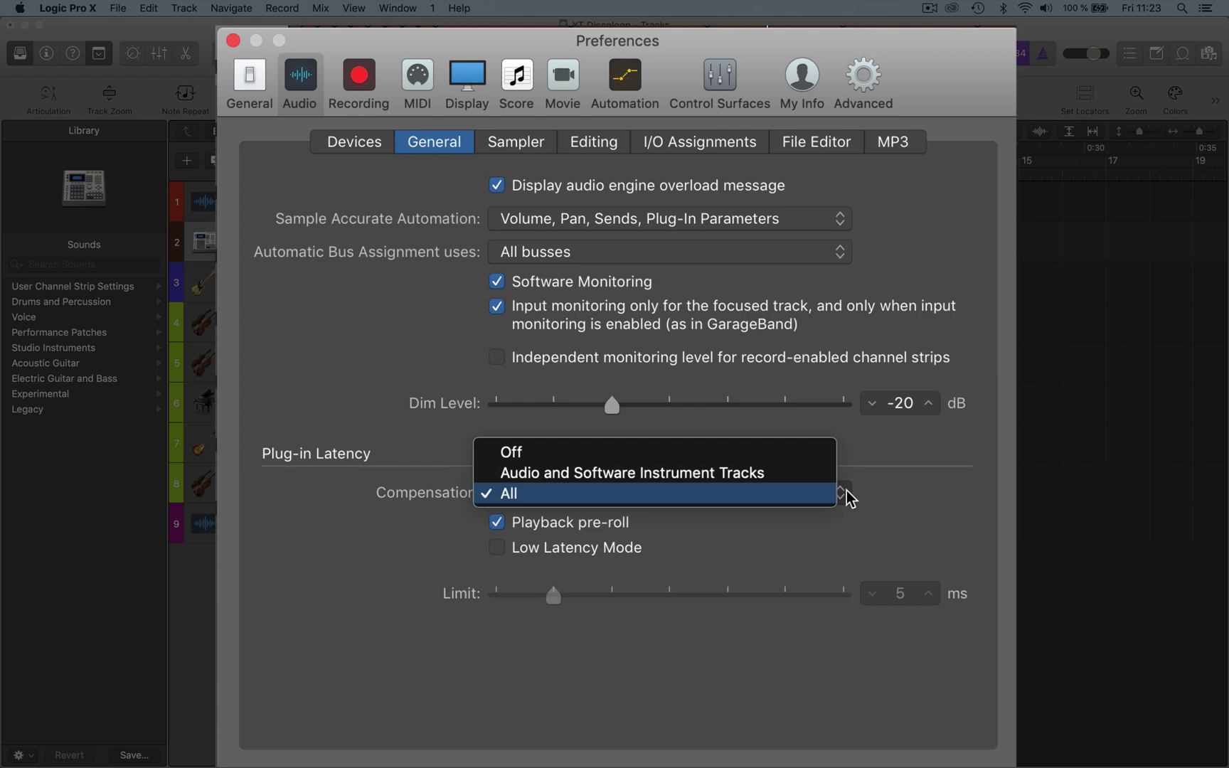
{"action": "left_click", "coordinate": [748, 474]}
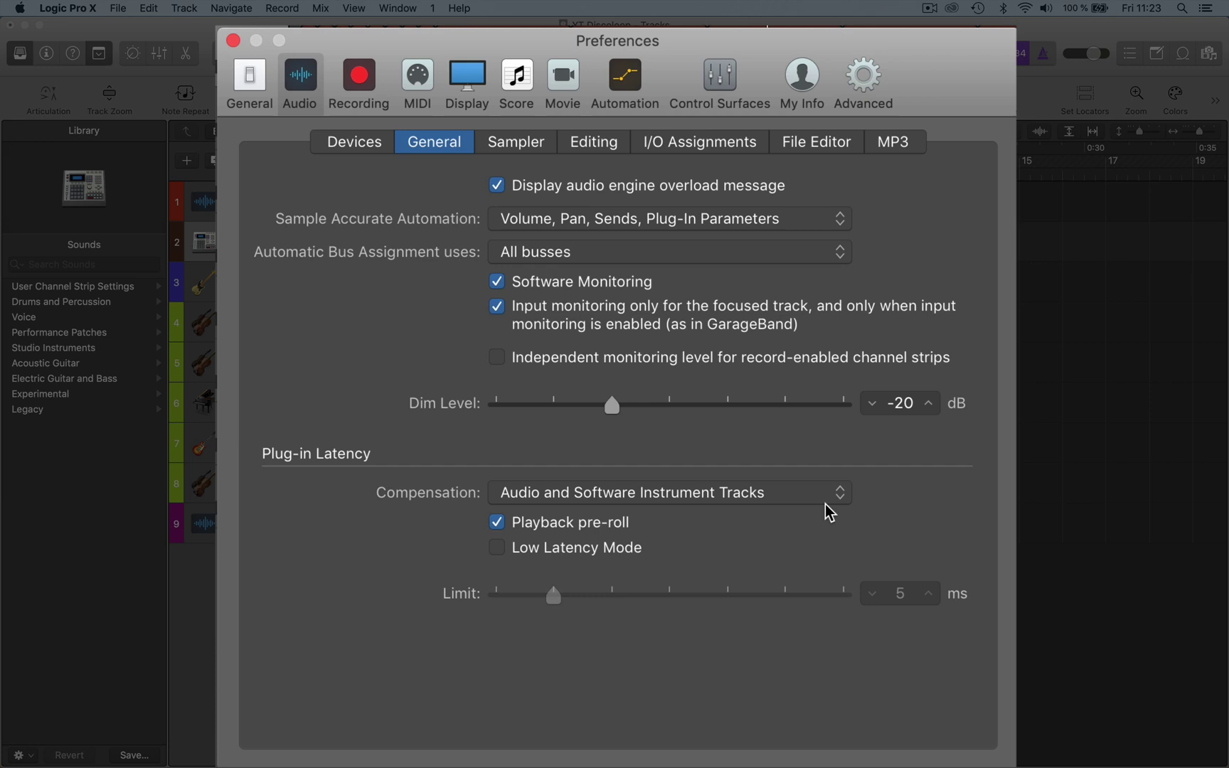
{"action": "left_click", "coordinate": [843, 496]}
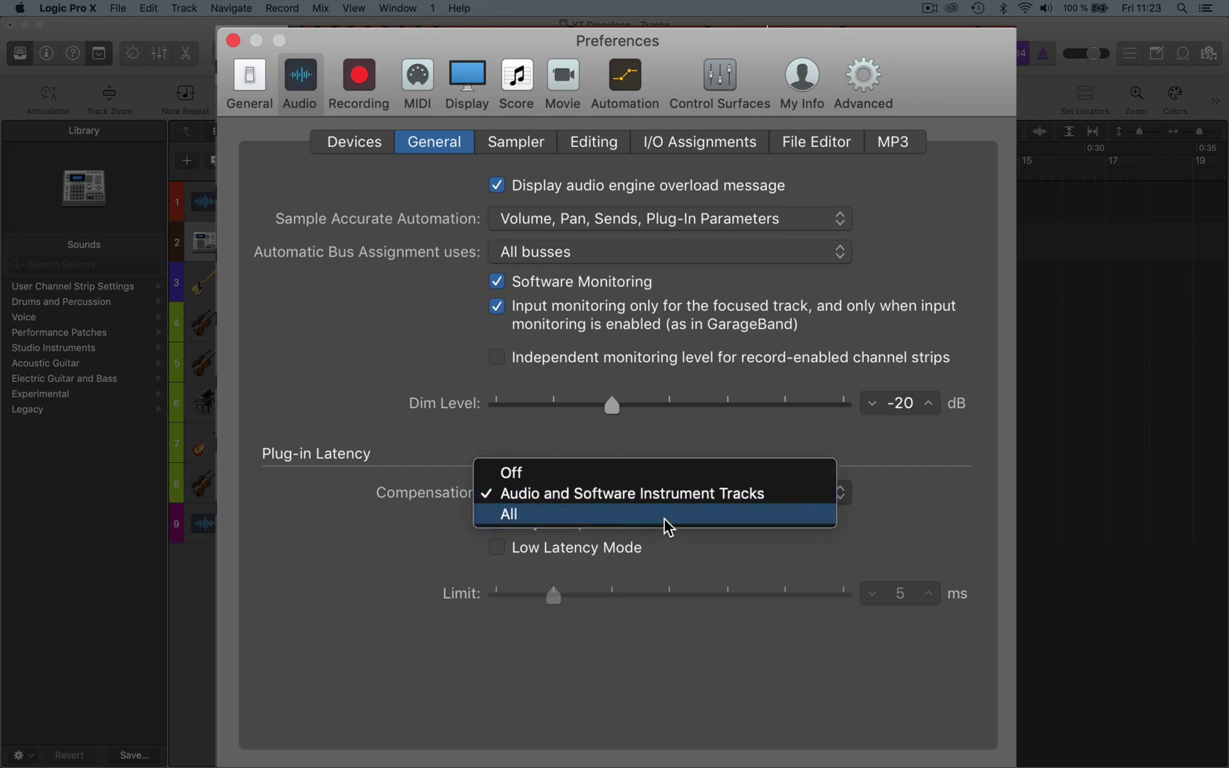
{"action": "left_click", "coordinate": [666, 519]}
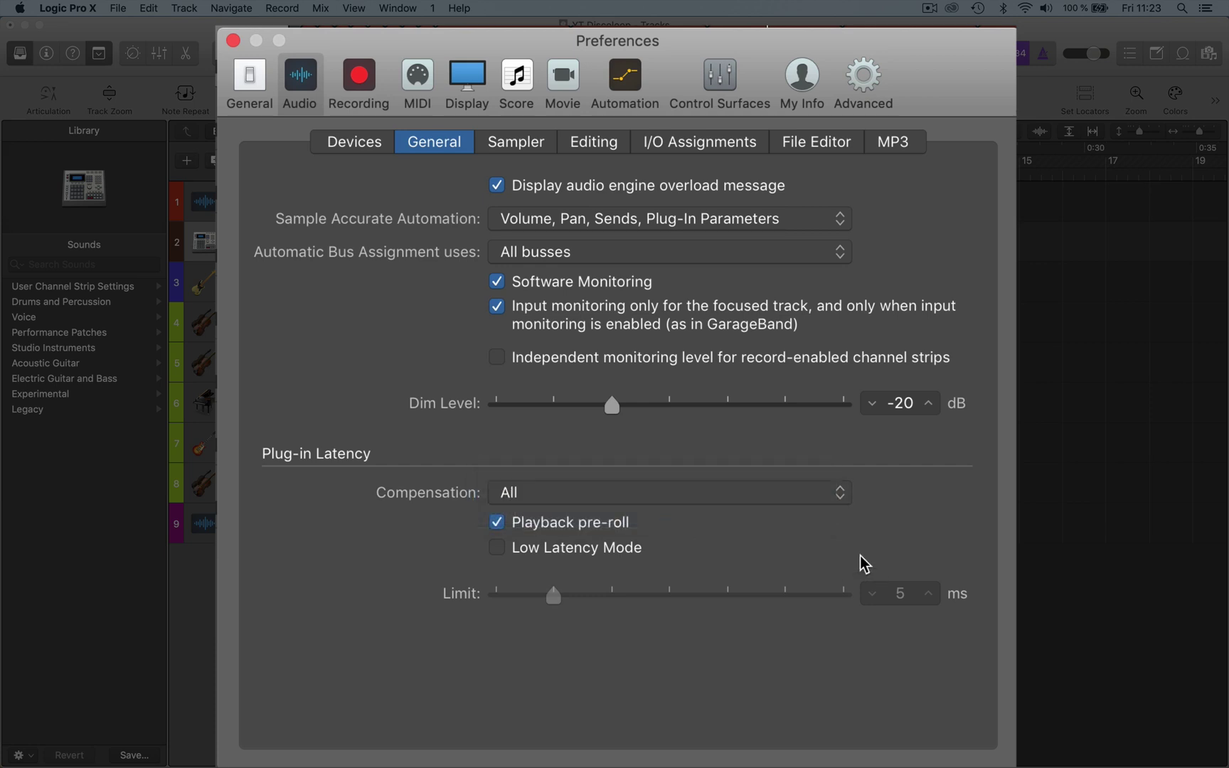
Step: Close Preferences, returning to the YT Discoloop tracks with compensation left at All
{"action": "left_click", "coordinate": [232, 40]}
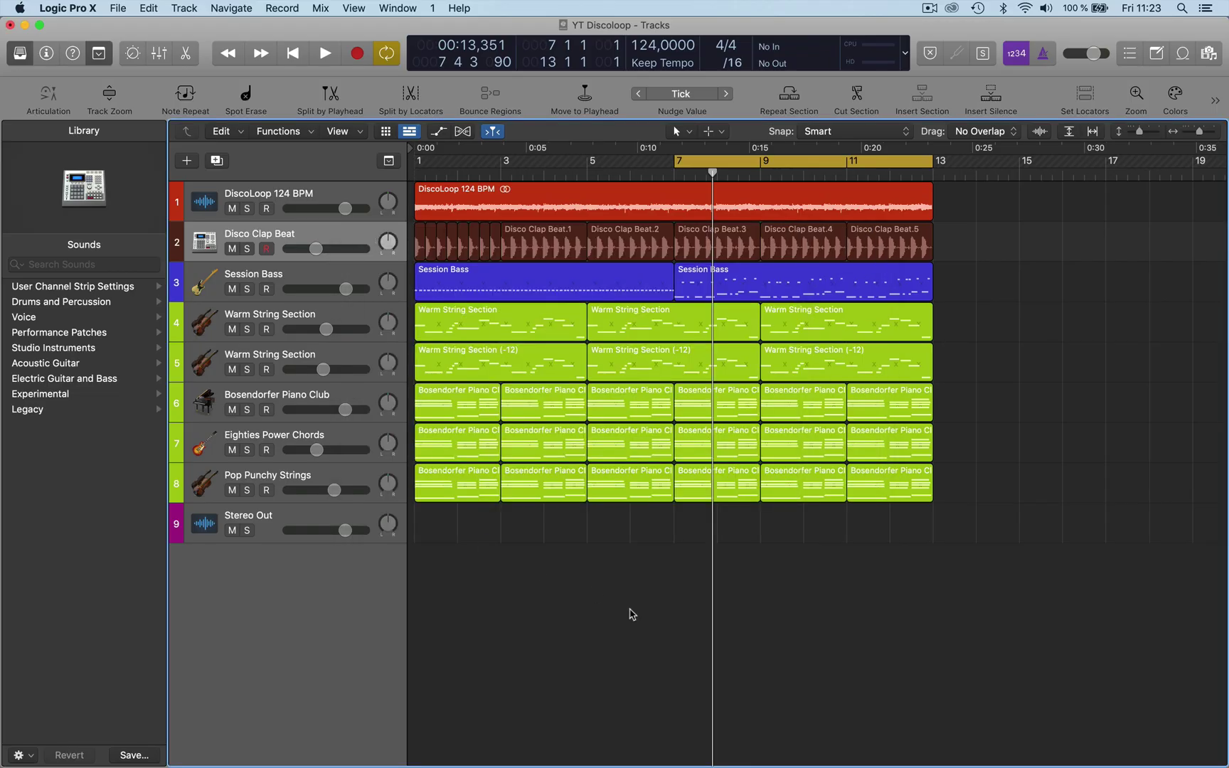